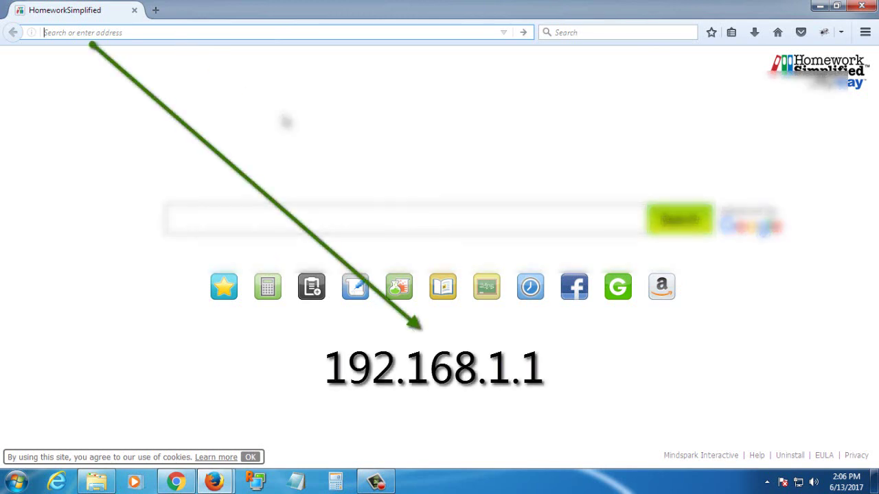
# Load the router's admin login page at 192.168.1.1.
pyautogui.write('192')
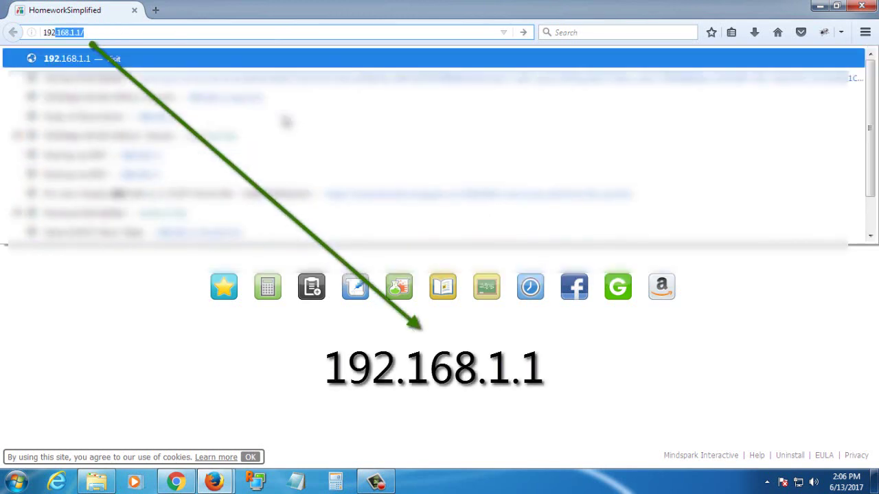
pyautogui.write('.168.1.1')
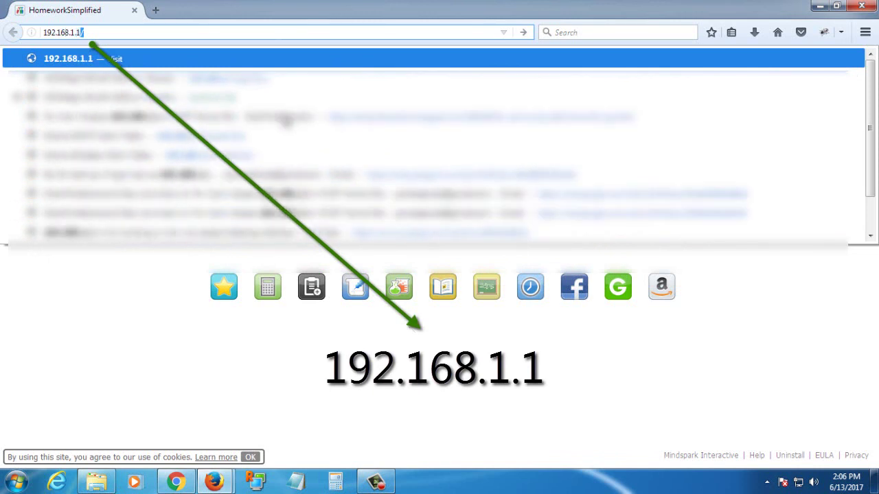
pyautogui.press('Delete')
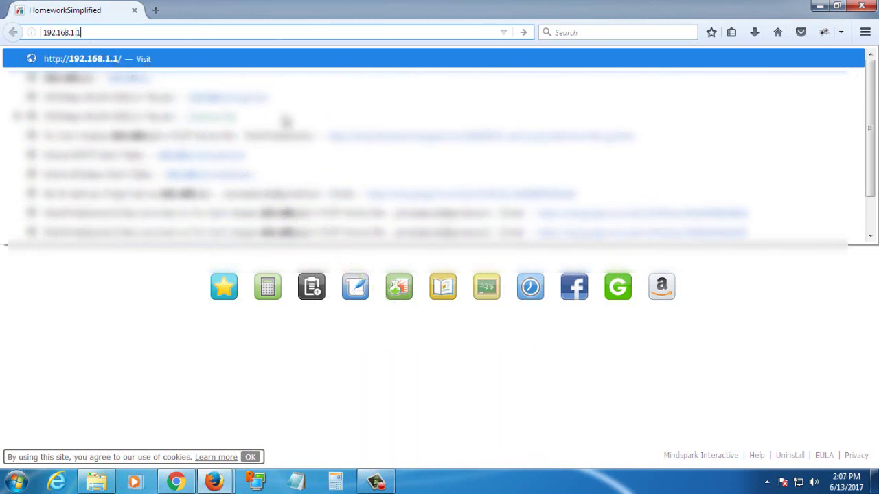
pyautogui.press('Return')
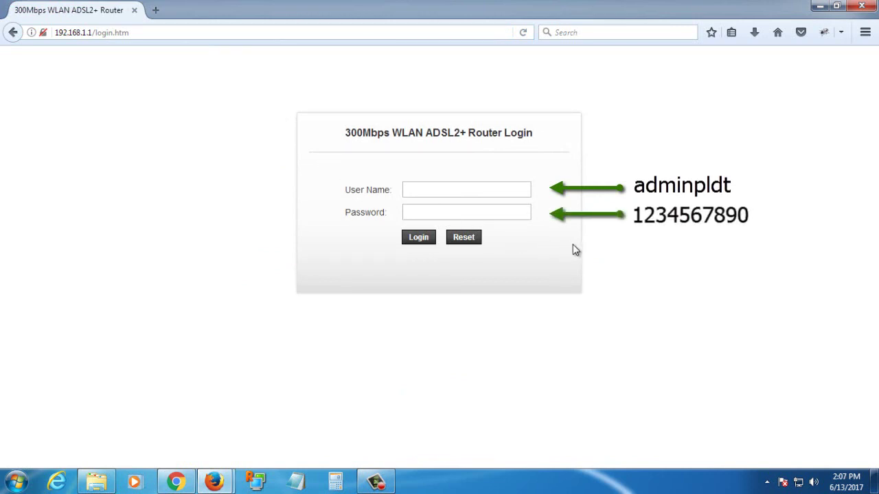
# Sign in to the router admin with the saved admin user name and password.
pyautogui.click(528, 190)
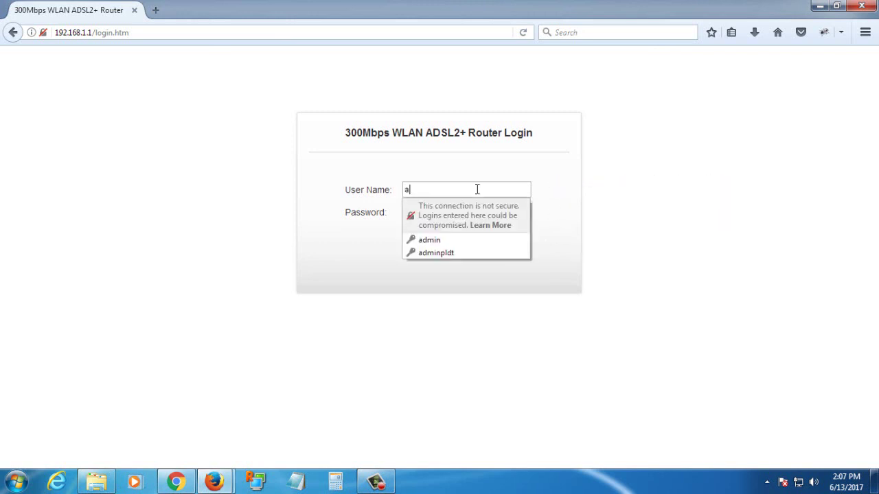
pyautogui.click(459, 240)
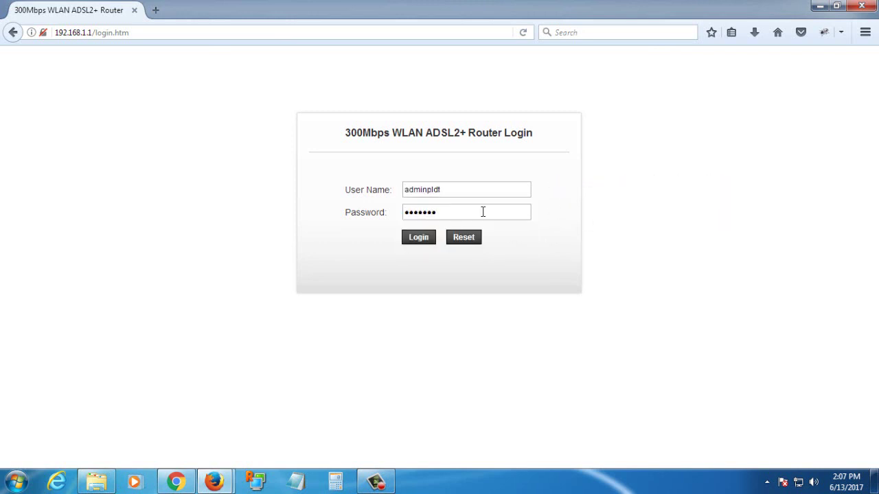
pyautogui.click(421, 245)
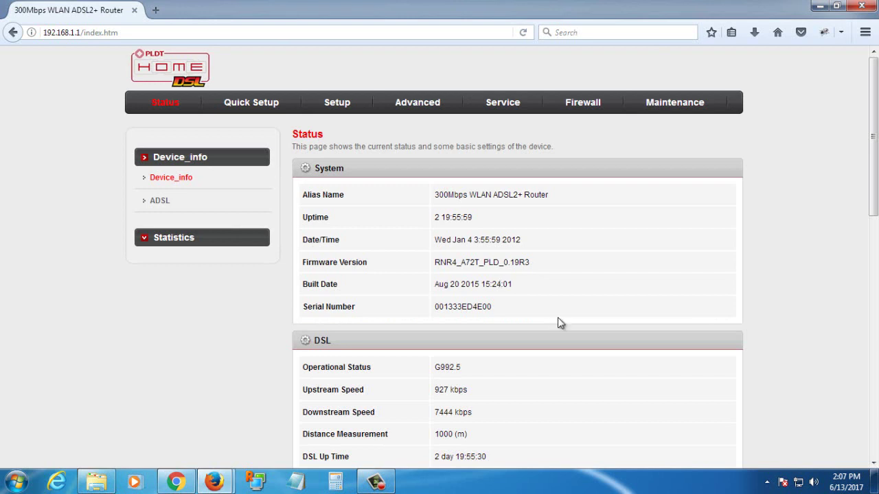
# Go to the Setup section and open the WLAN wireless settings from the left menu.
pyautogui.click(341, 108)
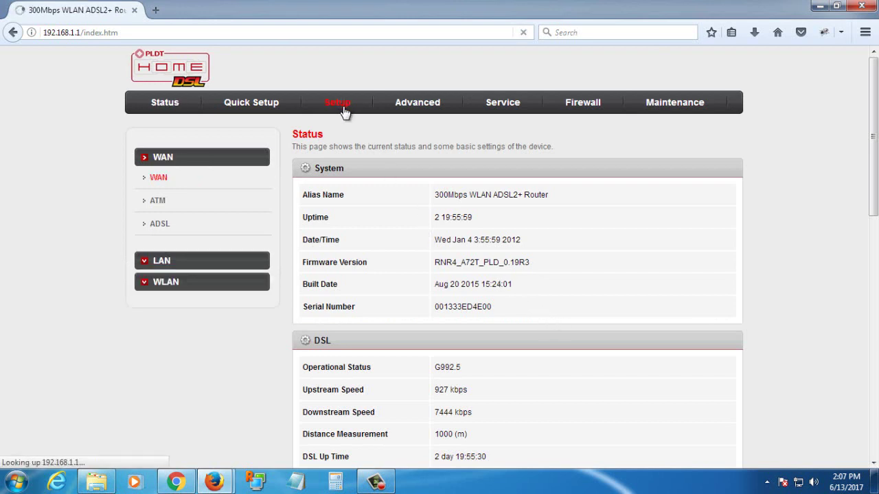
pyautogui.click(166, 282)
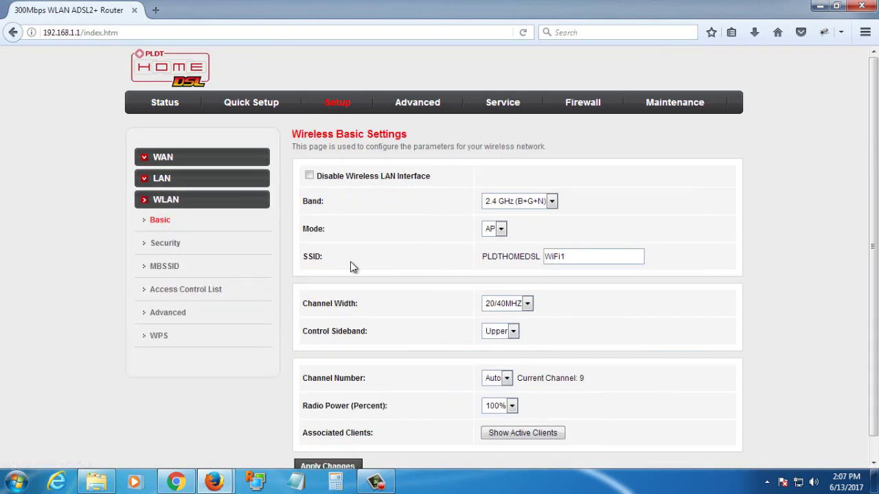
pyautogui.doubleClick(309, 257)
pyautogui.click(568, 272)
# On the MBSSID page, enable virtual access point VAP0 (SSID WiFi2) and apply the change.
pyautogui.click(165, 268)
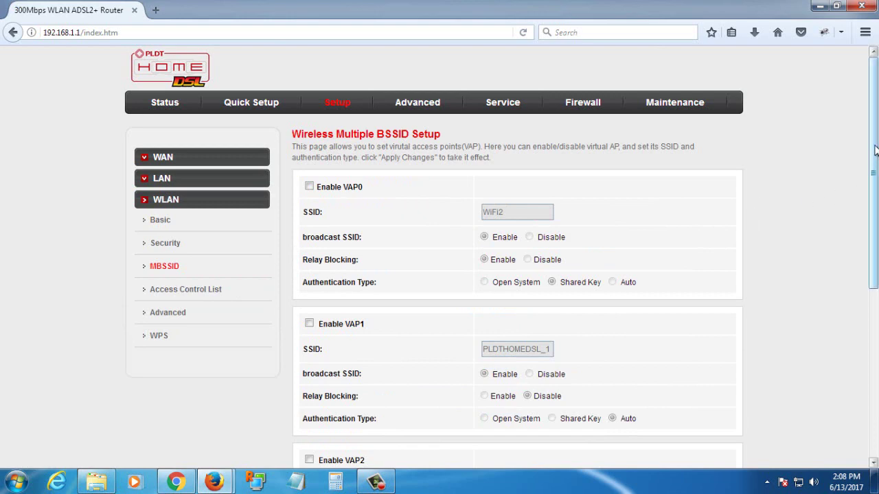
pyautogui.moveTo(874, 158)
pyautogui.mouseDown()
pyautogui.moveTo(876, 358)
pyautogui.moveTo(876, 152)
pyautogui.mouseUp()
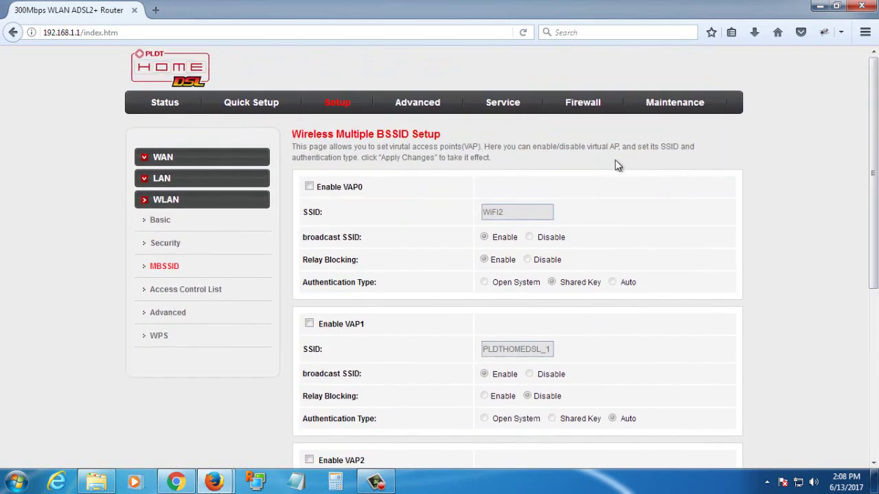
pyautogui.click(310, 187)
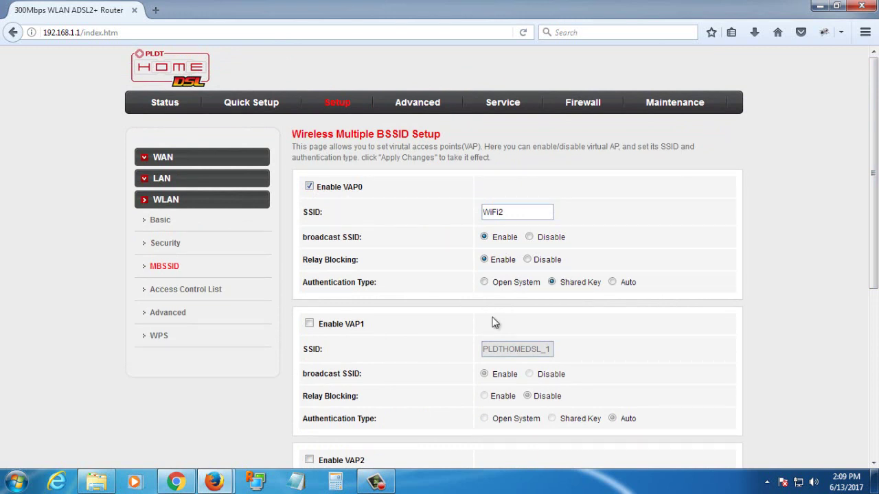
pyautogui.scroll(-5, 683, 268)
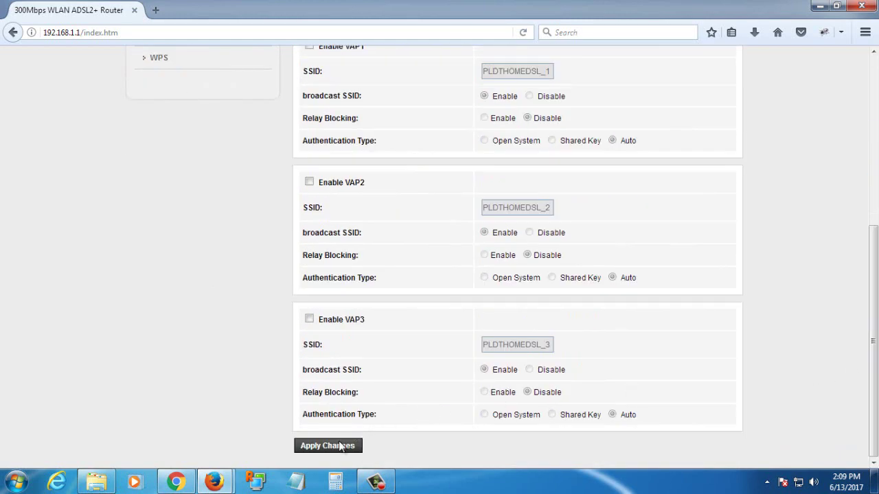
pyautogui.click(340, 446)
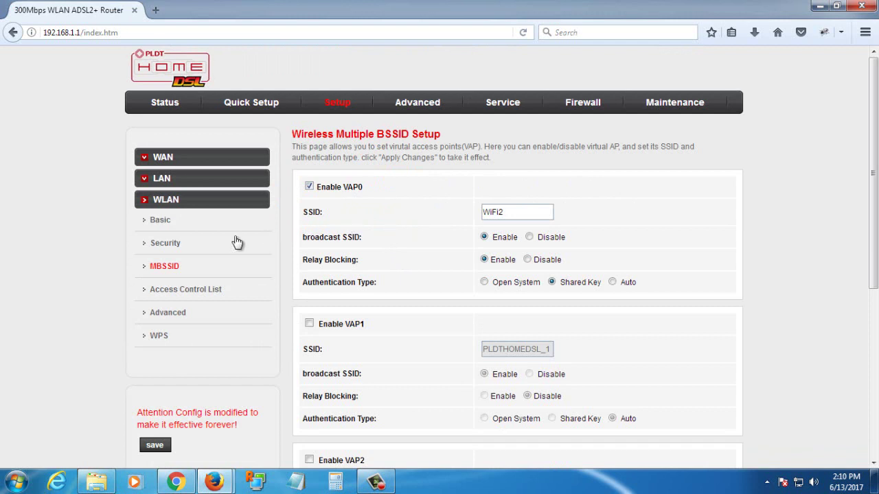
# Replace VAP0's pre-shared key in WLAN Security with a new key, apply it, and save the configuration.
pyautogui.click(163, 248)
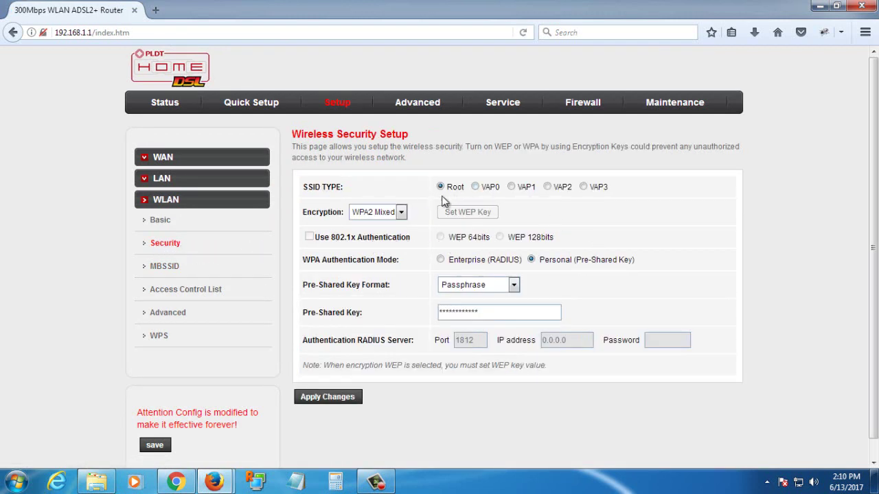
pyautogui.click(476, 188)
pyautogui.hotkey('ctrl', 'a')
pyautogui.press('BackSpace')
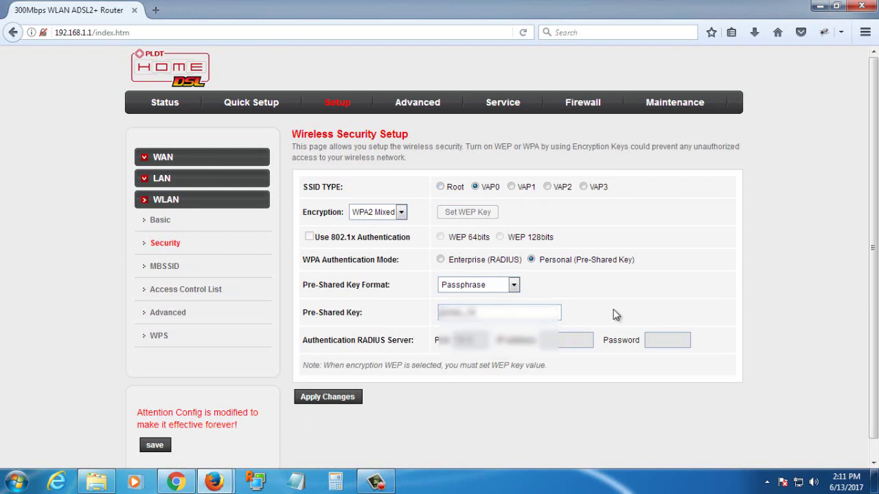
pyautogui.click(331, 398)
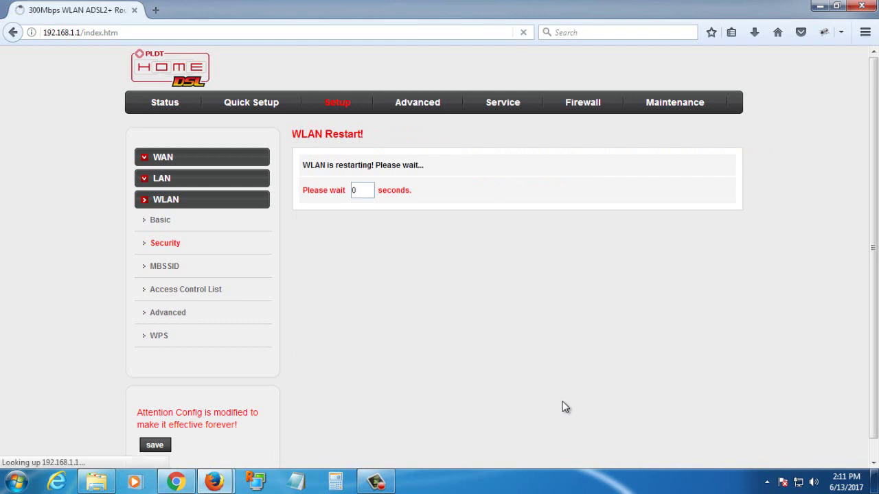
pyautogui.click(164, 447)
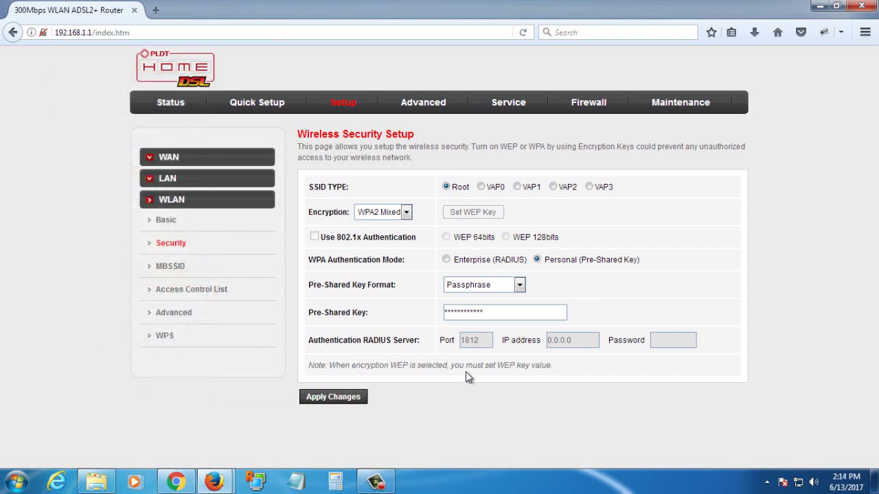
# Back on the MBSSID page, toggle VAP0 off, then enable VAP0, VAP1, VAP2 and VAP3.
pyautogui.click(170, 266)
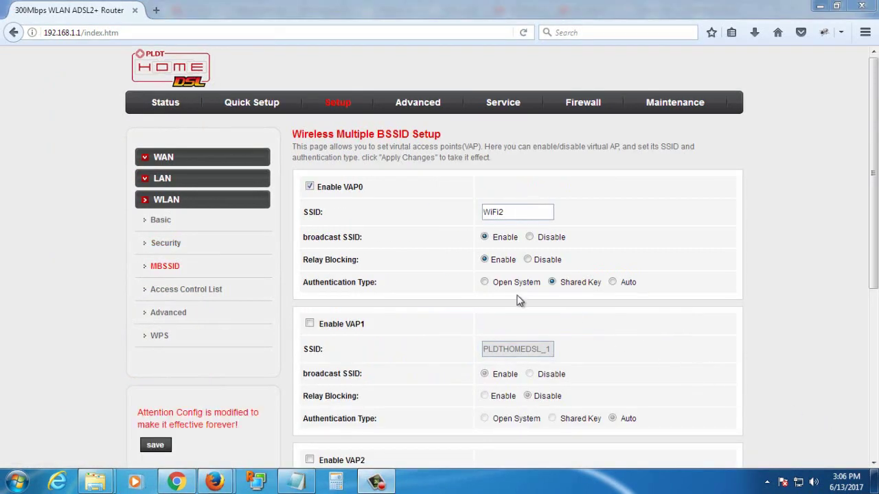
pyautogui.click(310, 187)
pyautogui.scroll(-5, 643, 402)
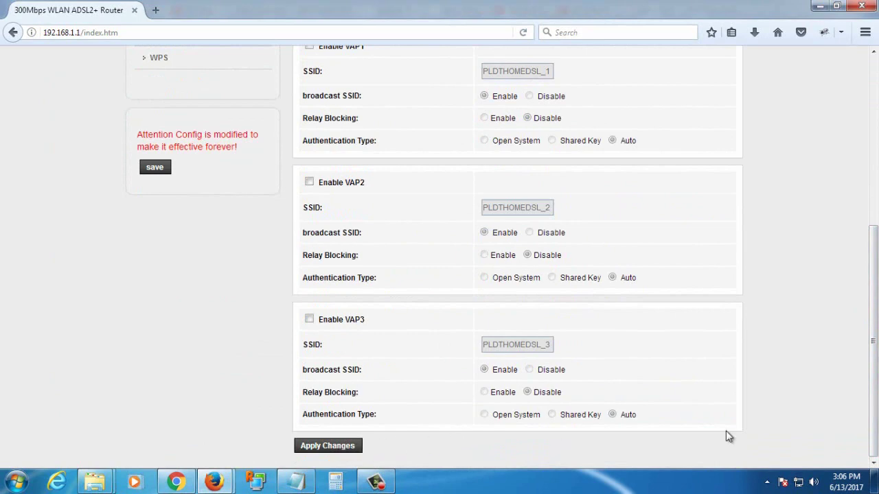
pyautogui.moveTo(873, 377); pyautogui.dragTo(875, 243)
pyautogui.scroll(2, 875, 244)
pyautogui.click(309, 185)
pyautogui.click(308, 320)
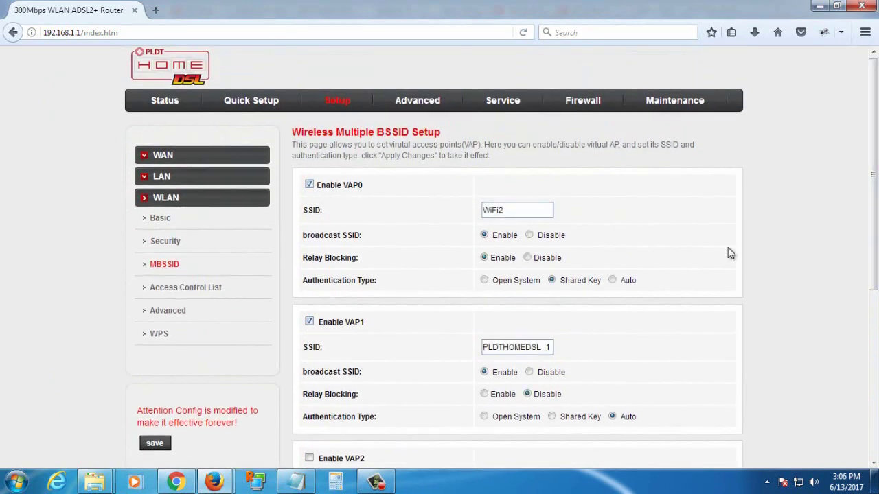
pyautogui.scroll(-5, 356, 296)
pyautogui.click(309, 269)
pyautogui.click(309, 406)
pyautogui.moveTo(873, 302); pyautogui.dragTo(875, 357)
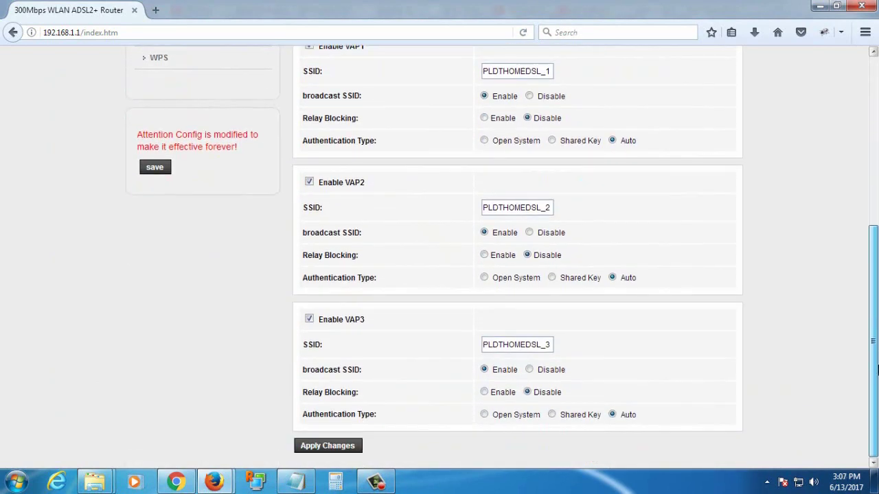
# Untick Enable for VAP3, VAP1, VAP0 and VAP2, leaving every virtual access point disabled.
pyautogui.click(309, 317)
pyautogui.scroll(10, 401, 199)
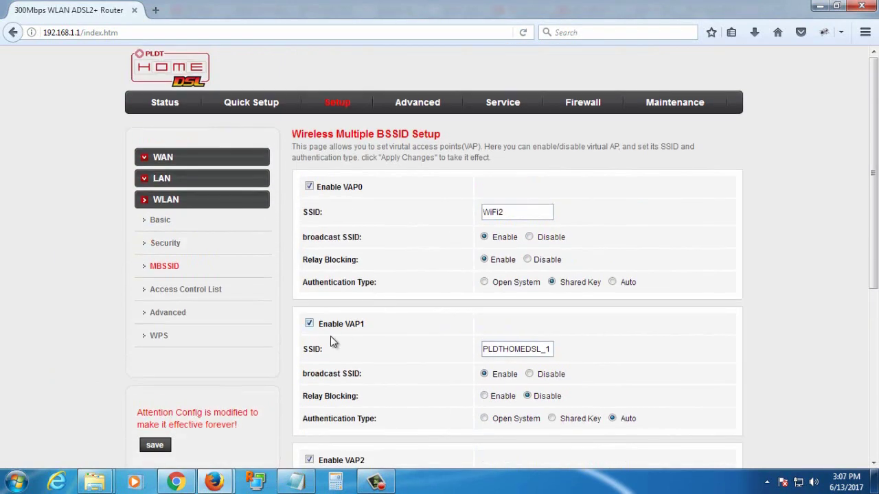
pyautogui.click(309, 324)
pyautogui.click(308, 186)
pyautogui.scroll(-2, 309, 192)
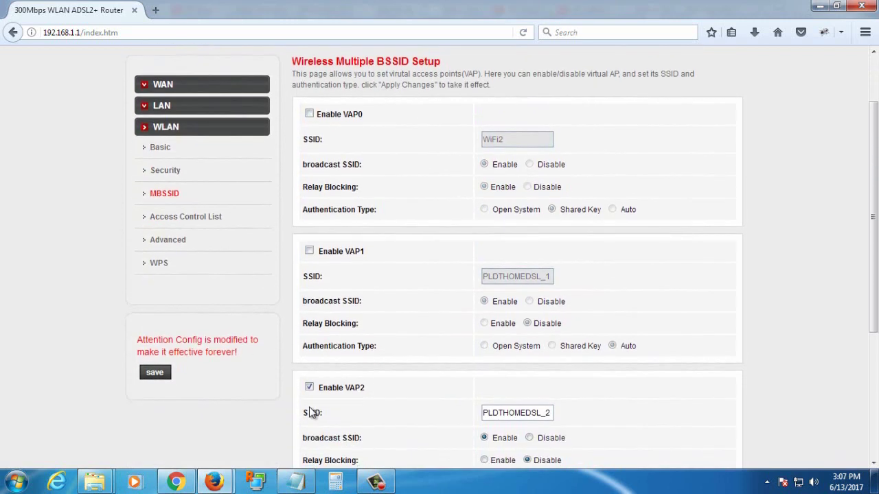
pyautogui.click(309, 386)
pyautogui.scroll(1, 873, 219)
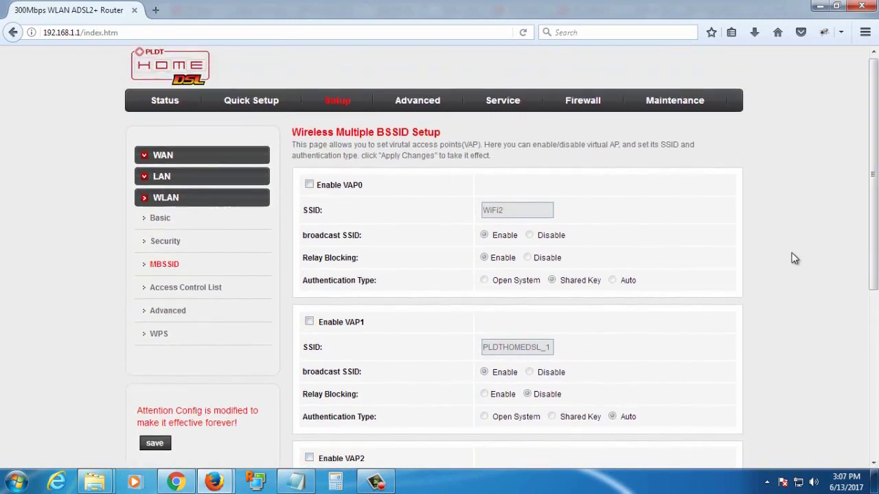
pyautogui.scroll(-3, 792, 257)
pyautogui.scroll(3, 794, 257)
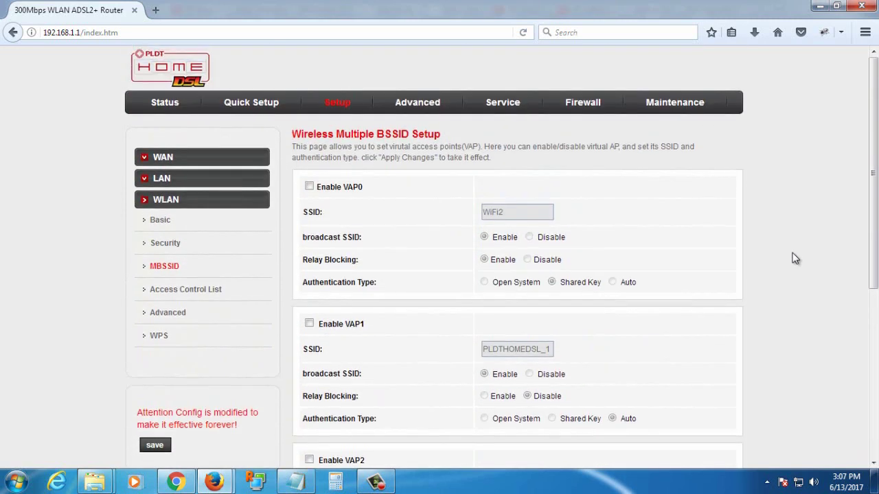